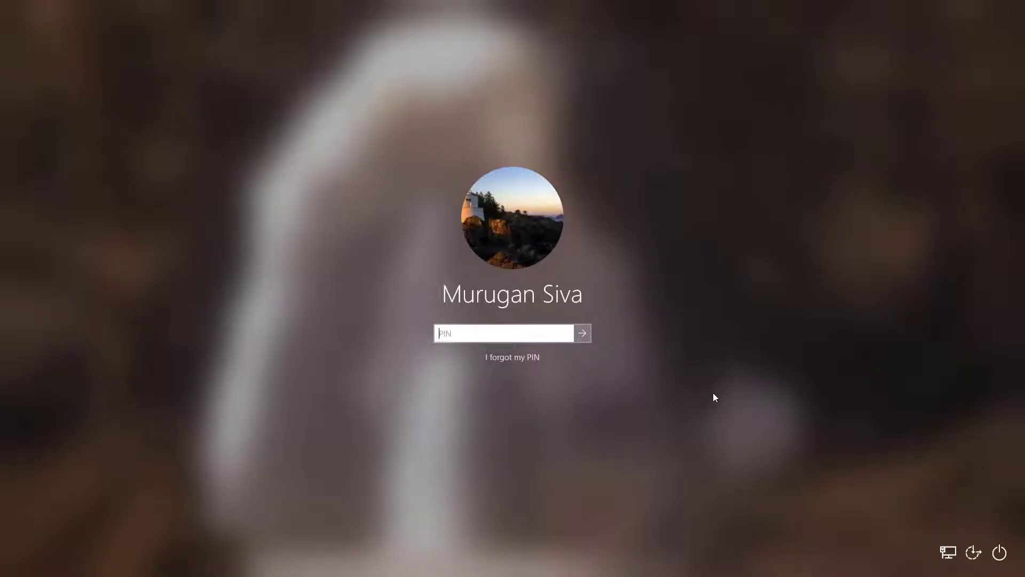
Hold Shift and choose Restart from the lock screen's power menu to boot into recovery.
key("shift")
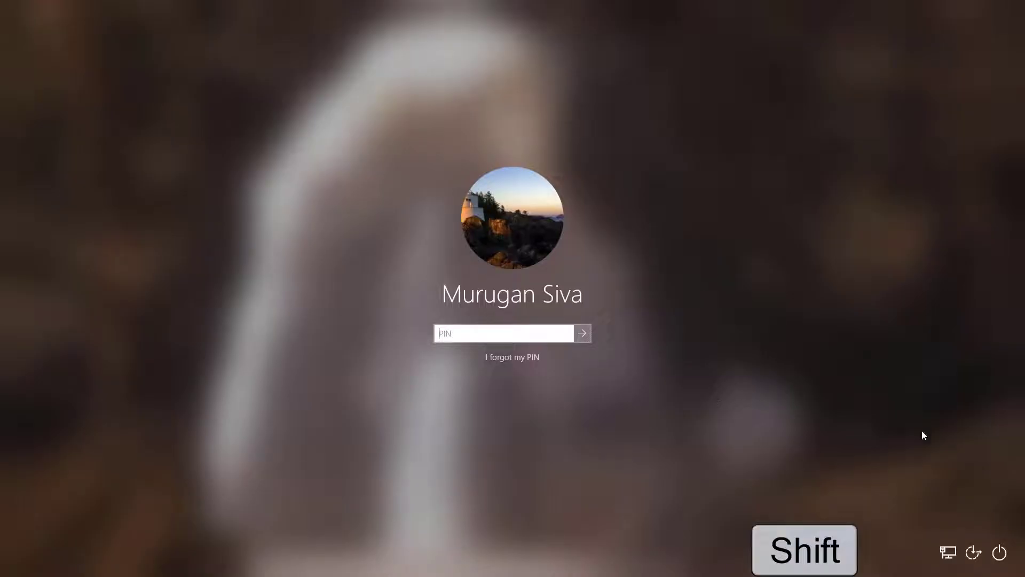
left_click(1000, 553)
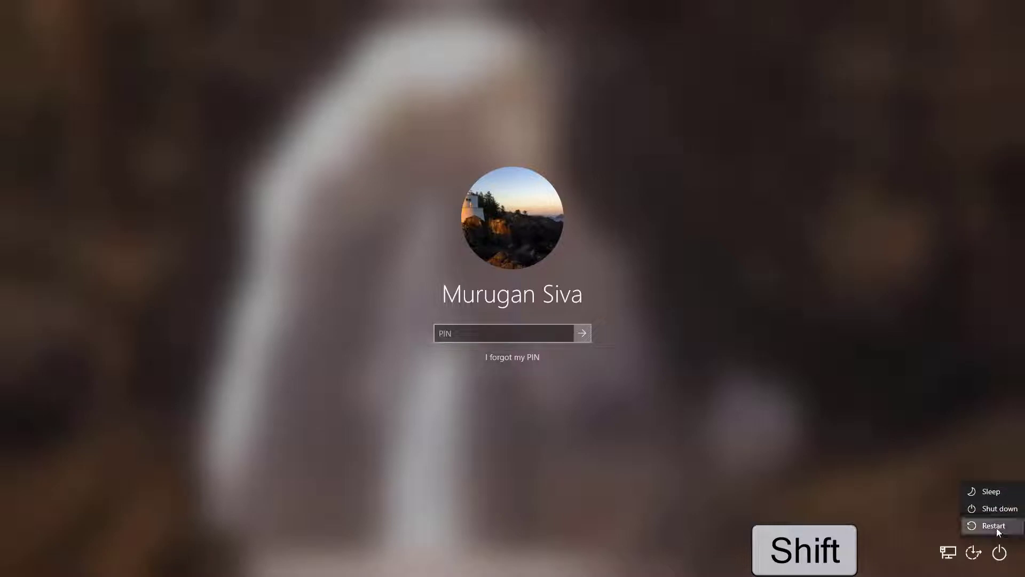
left_click(995, 525, "shift")
Confirm Restart anyway, then launch Command Prompt via Troubleshoot > Advanced options.
left_click(1003, 527)
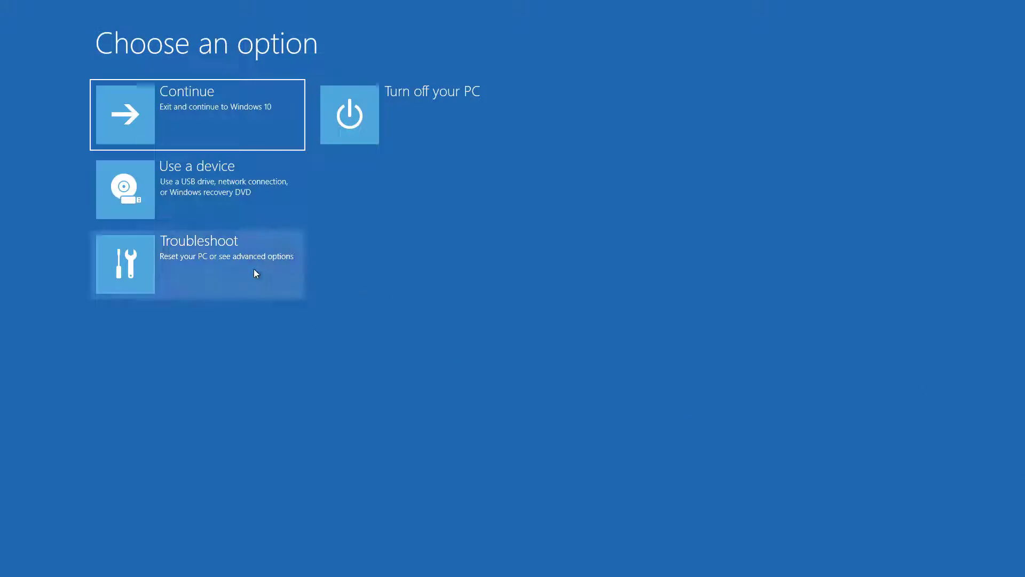
left_click(254, 270)
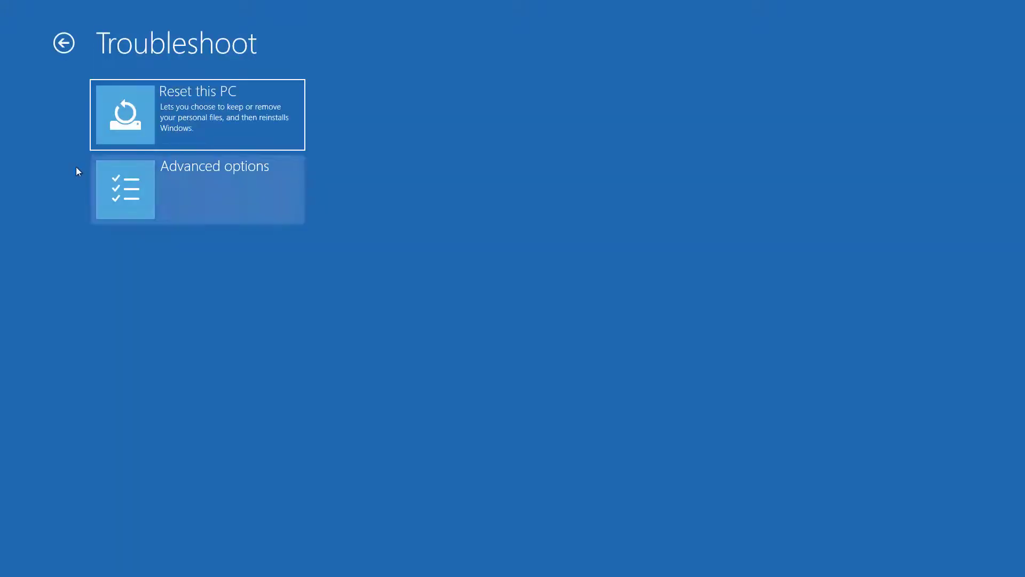
left_click(223, 184)
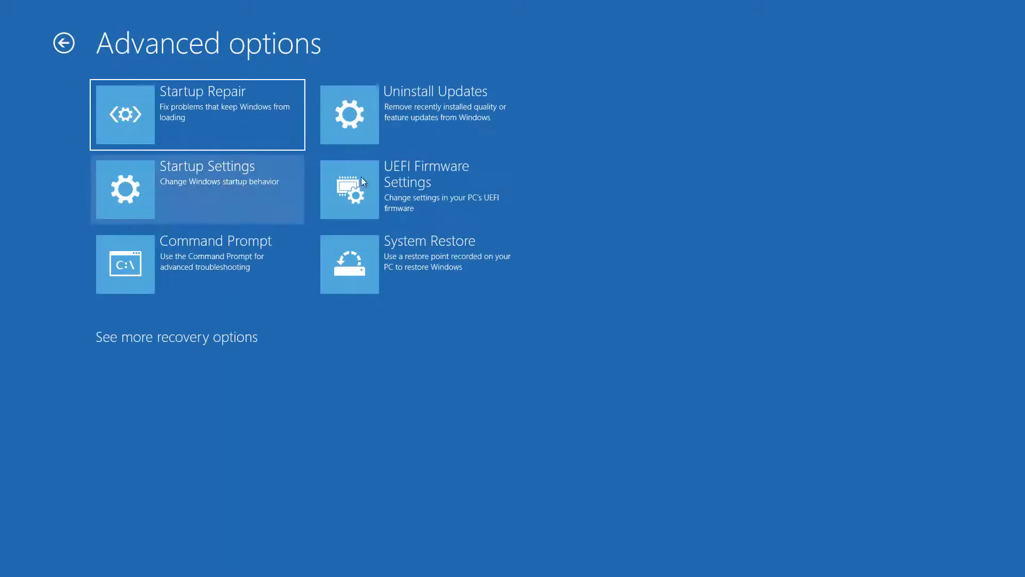
left_click(234, 261)
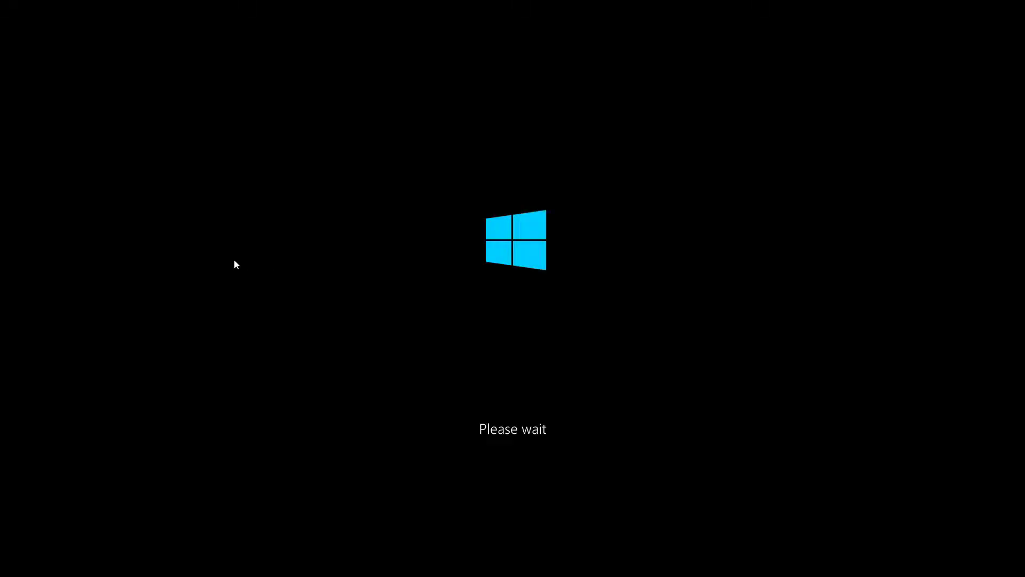
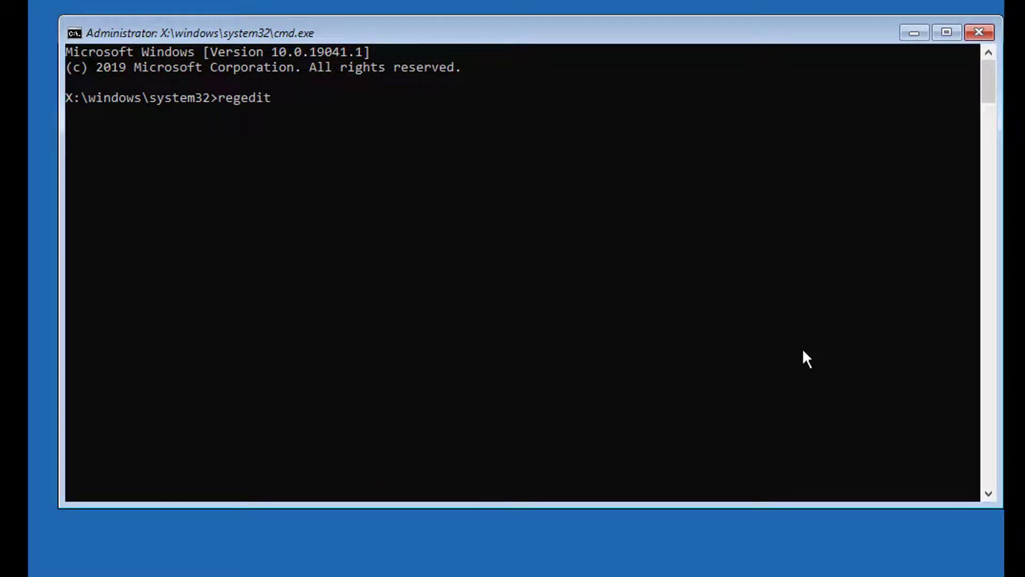
Launch Registry Editor with regedit and select HKEY_LOCAL_MACHINE as the hive's destination.
key("Return")
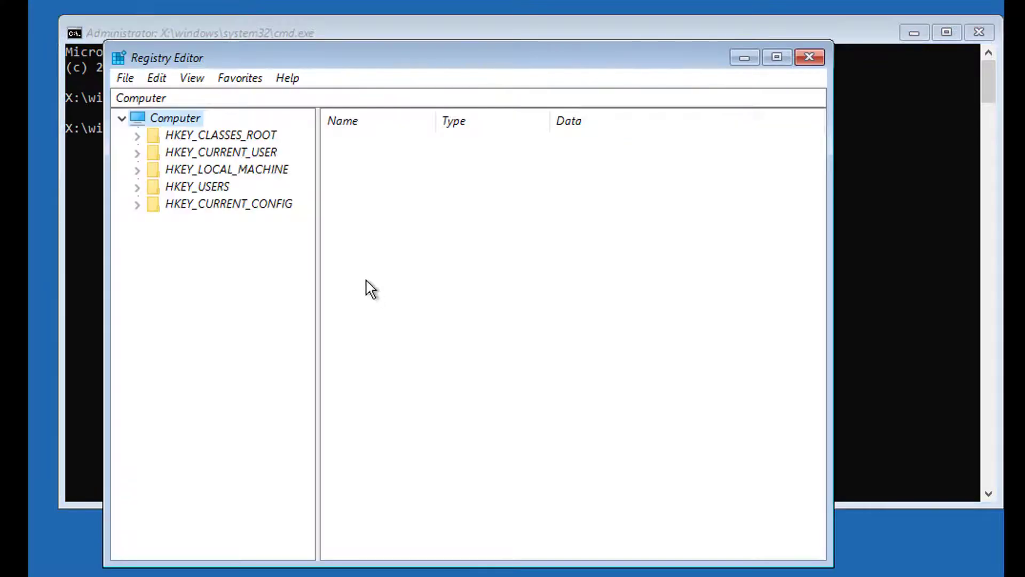
left_click(268, 169)
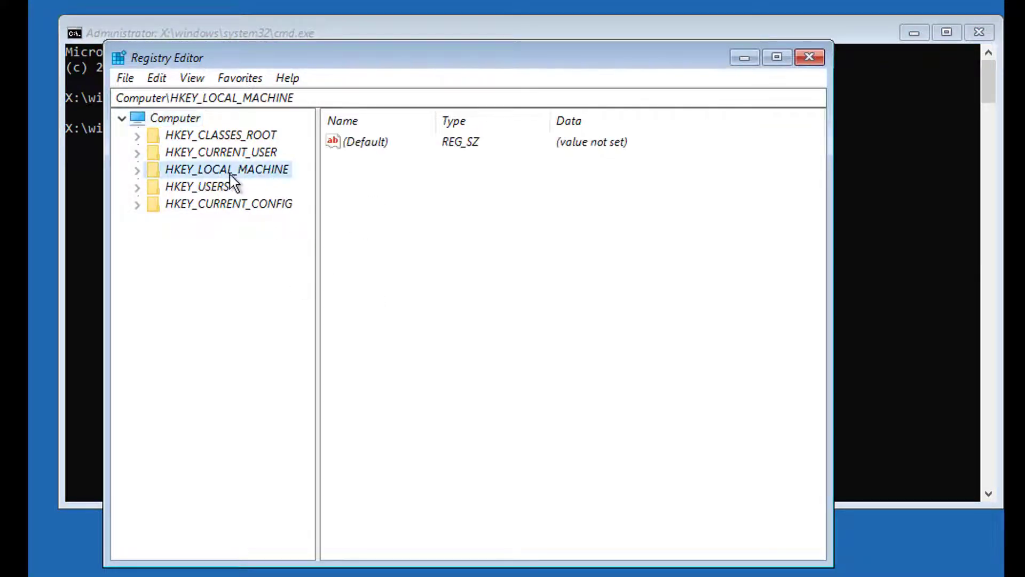
left_click(125, 78)
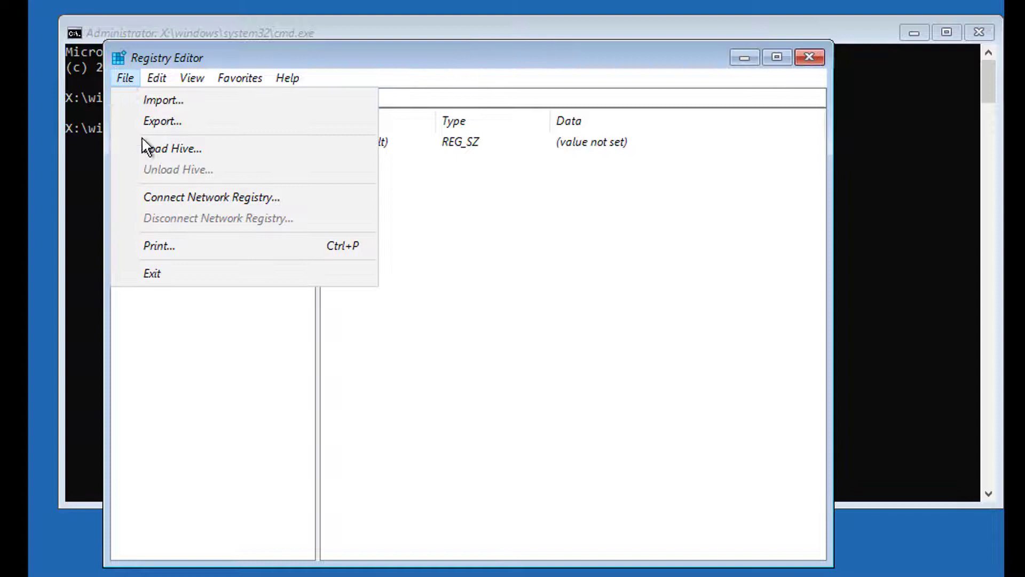
Start Load Hive and switch the Look in location from System32 to Local Disk (C:).
left_click(196, 148)
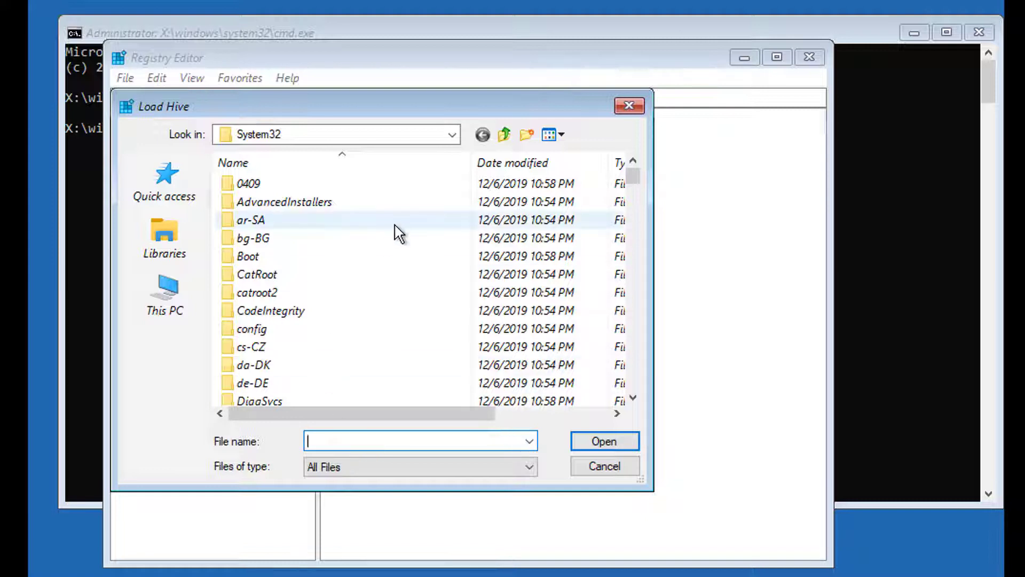
left_click(452, 136)
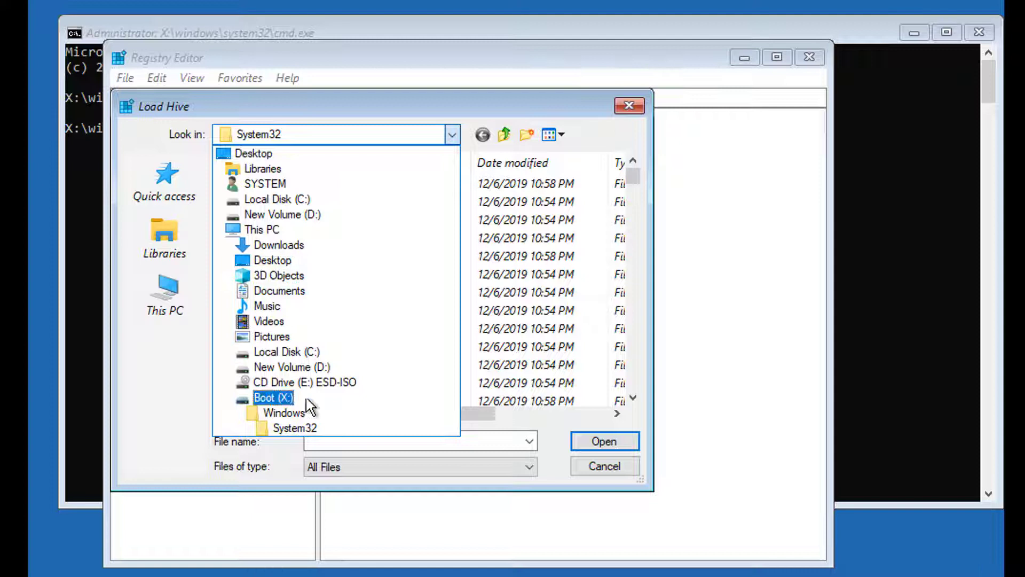
left_click(310, 353)
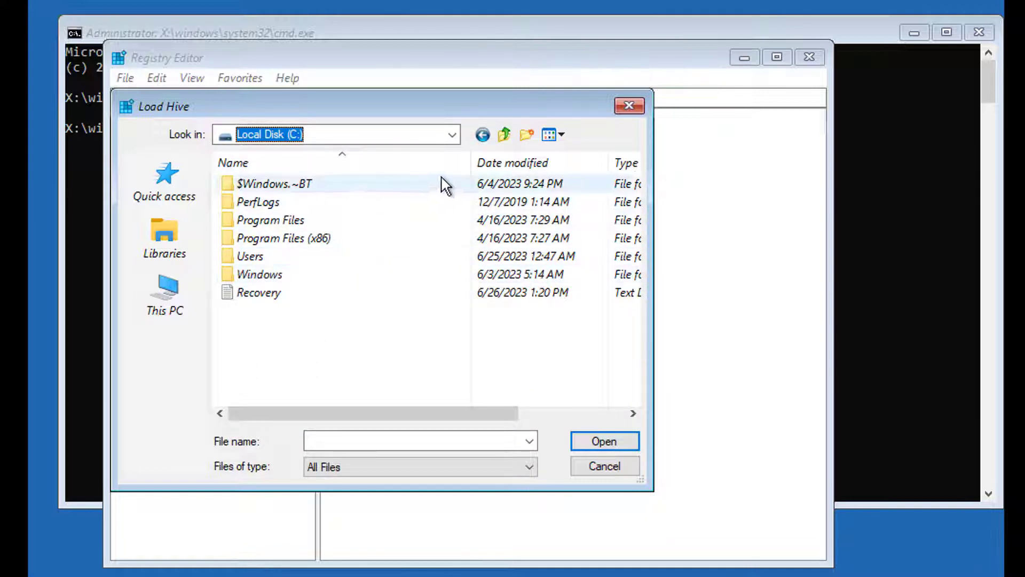
Browse the Load Hive dialog to C:\Windows\System32 on the installed Windows drive.
left_click(482, 134)
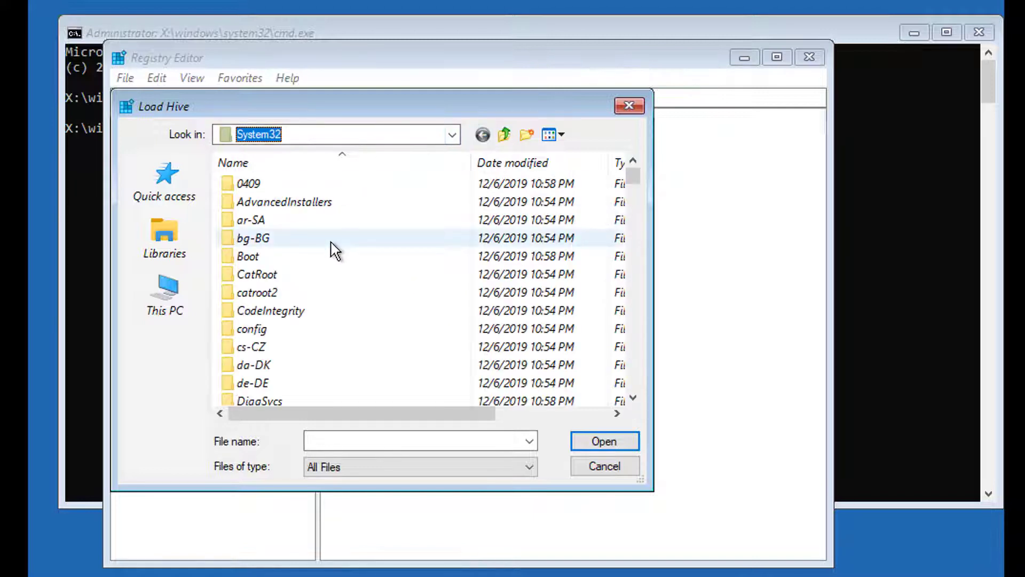
left_click(452, 135)
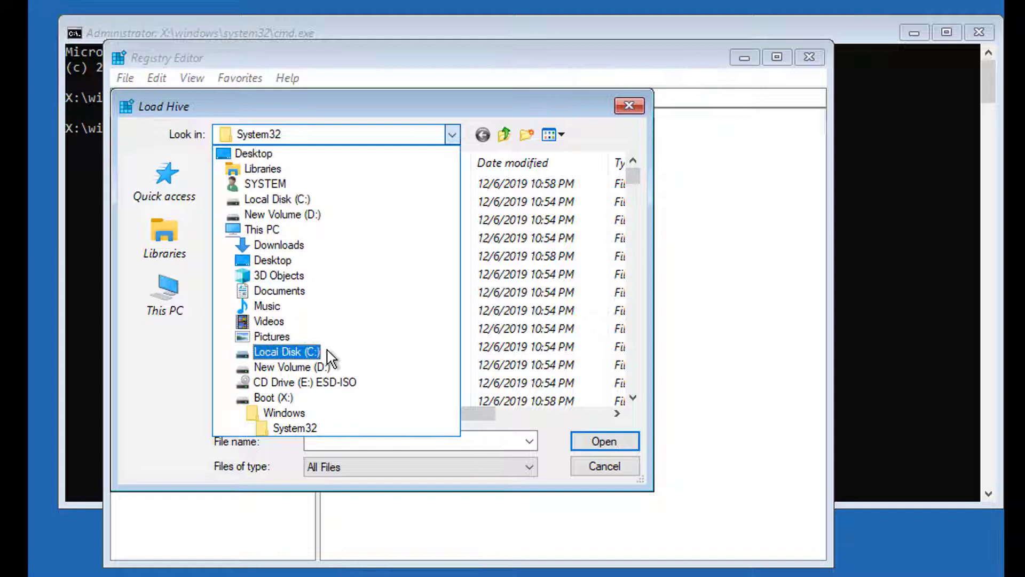
left_click(309, 349)
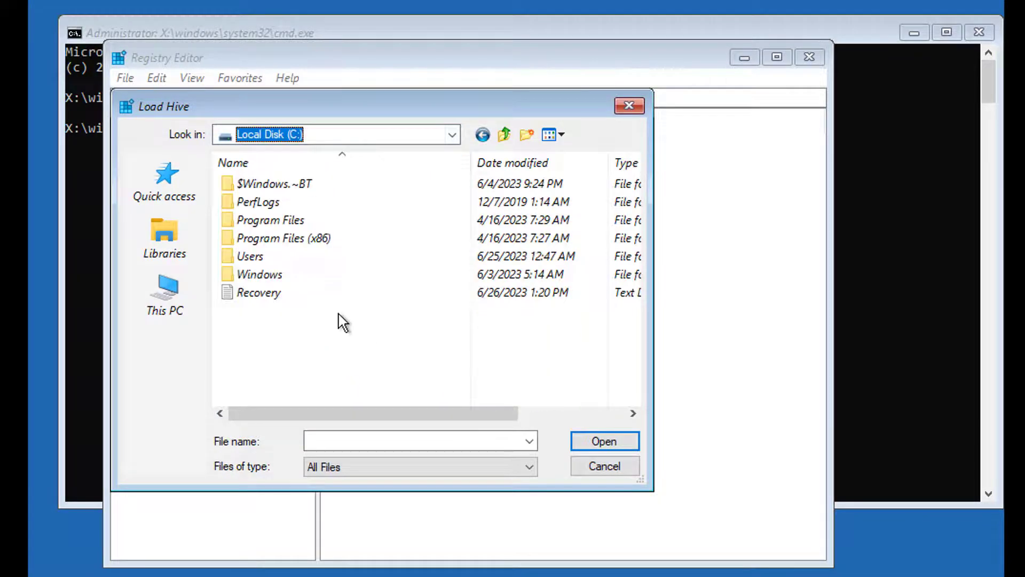
double_click(267, 274)
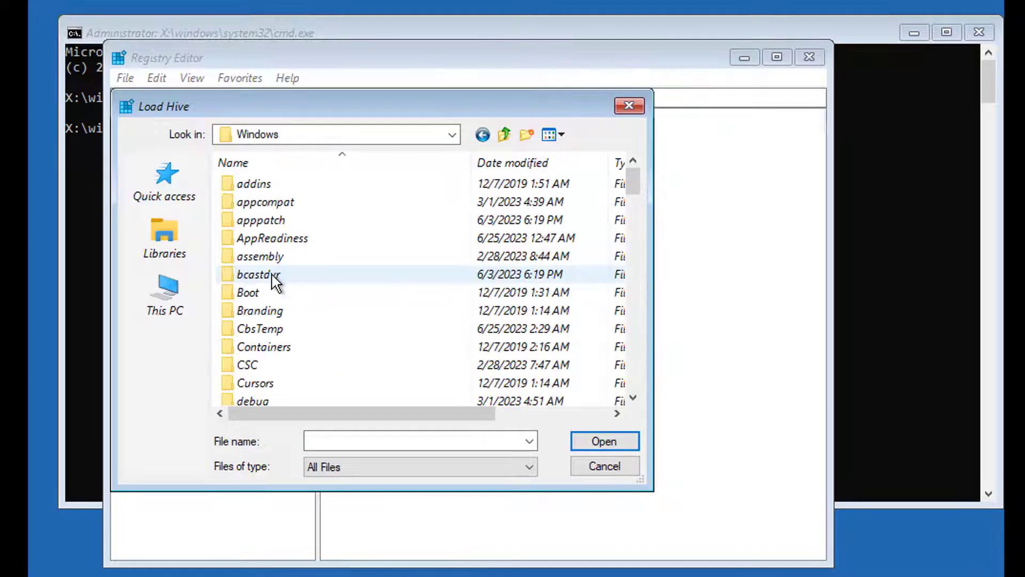
scroll(274, 280, "down", 11)
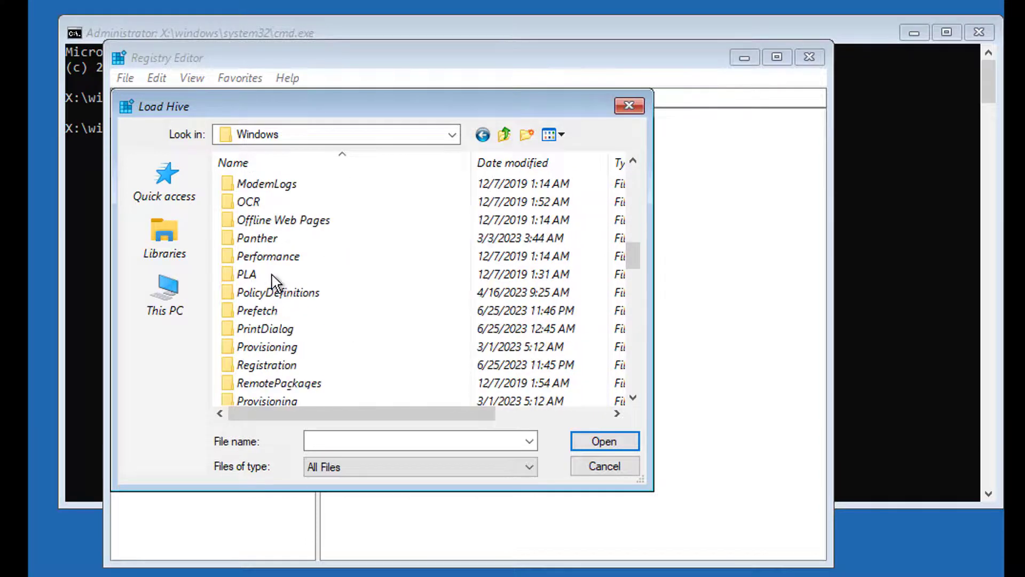
scroll(273, 278, "down", 9)
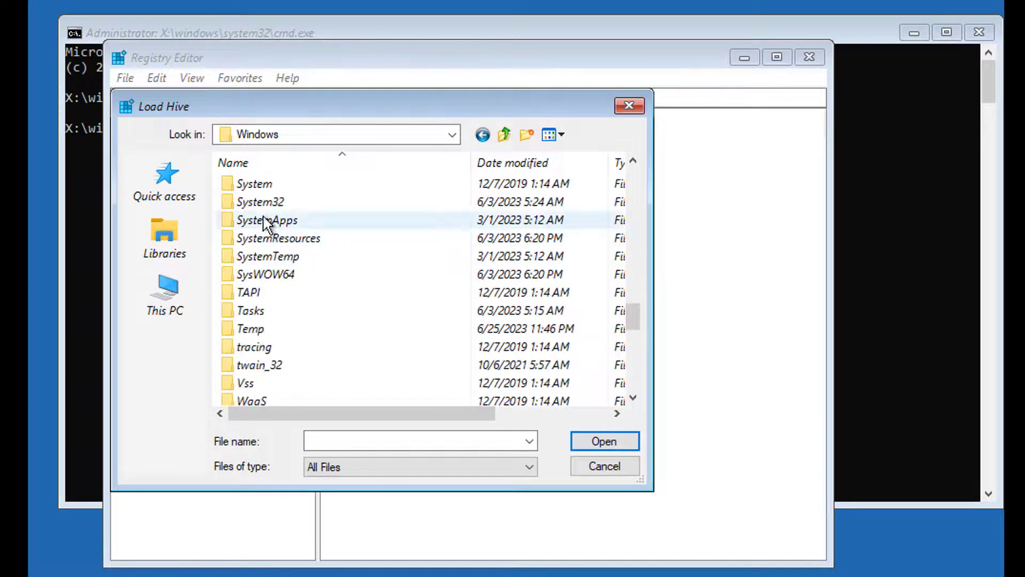
left_click(256, 201)
double_click(275, 203)
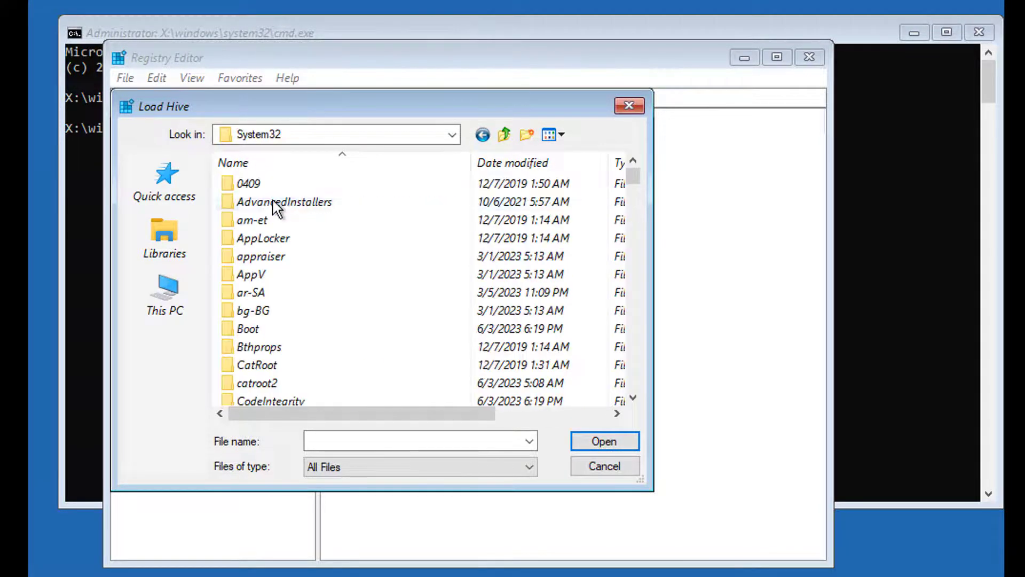
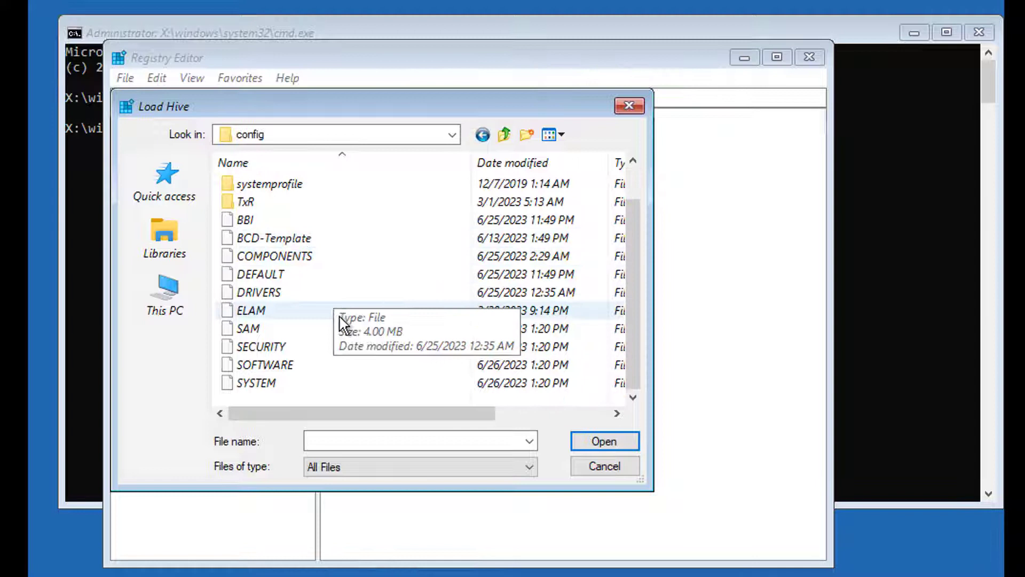
Pick the SOFTWARE hive file from Windows\System32\config in Load Hive and open it.
left_click(270, 363)
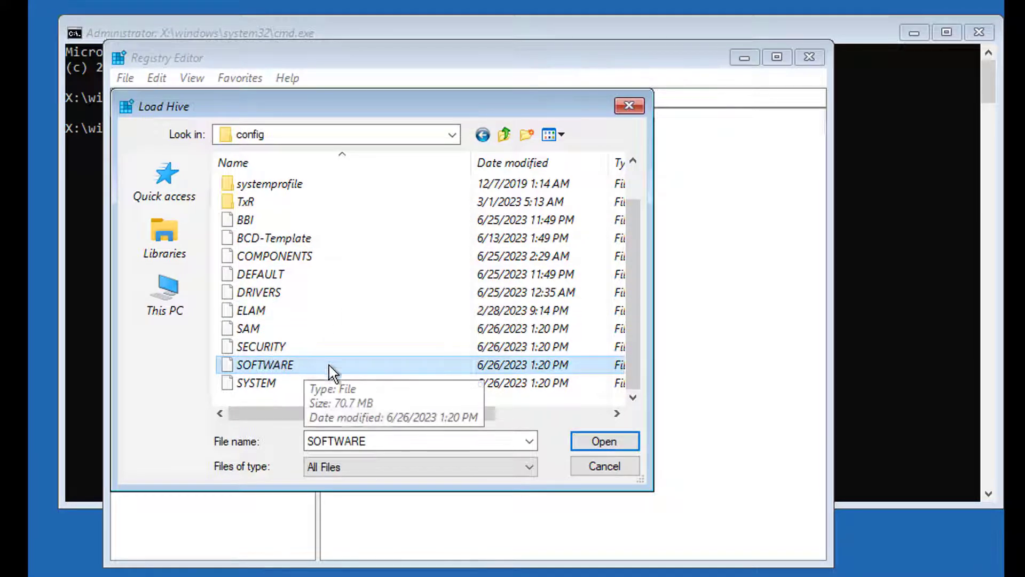
left_click(595, 439)
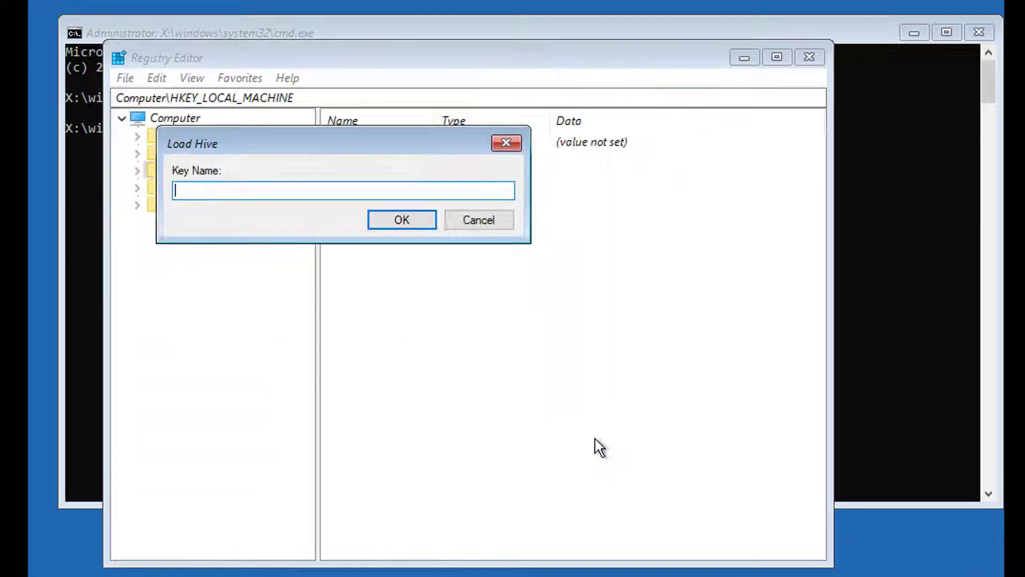
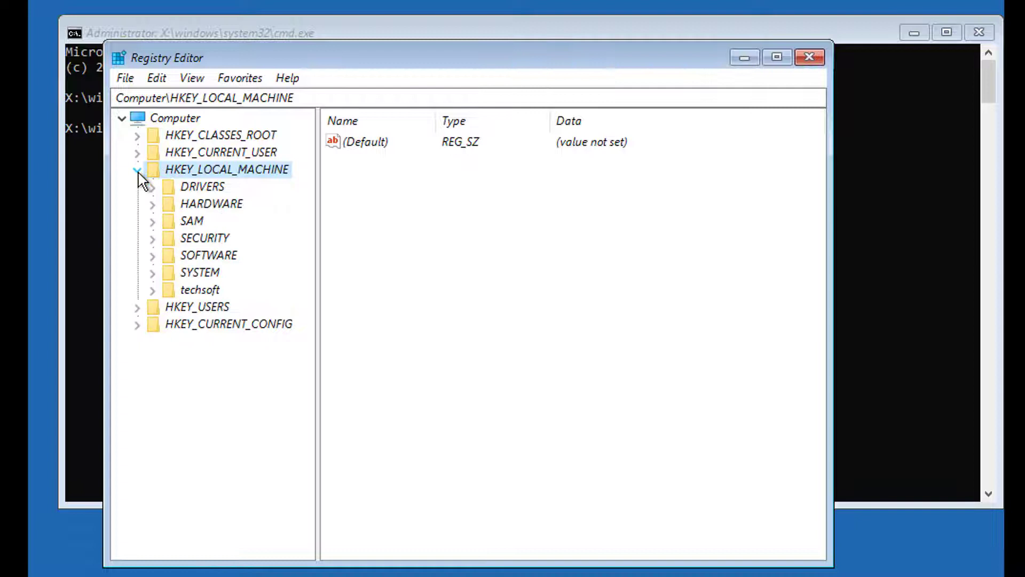
Browse techsoft\Microsoft\Windows NT\CurrentVersion to show values like EditionID Professional.
left_click(216, 291)
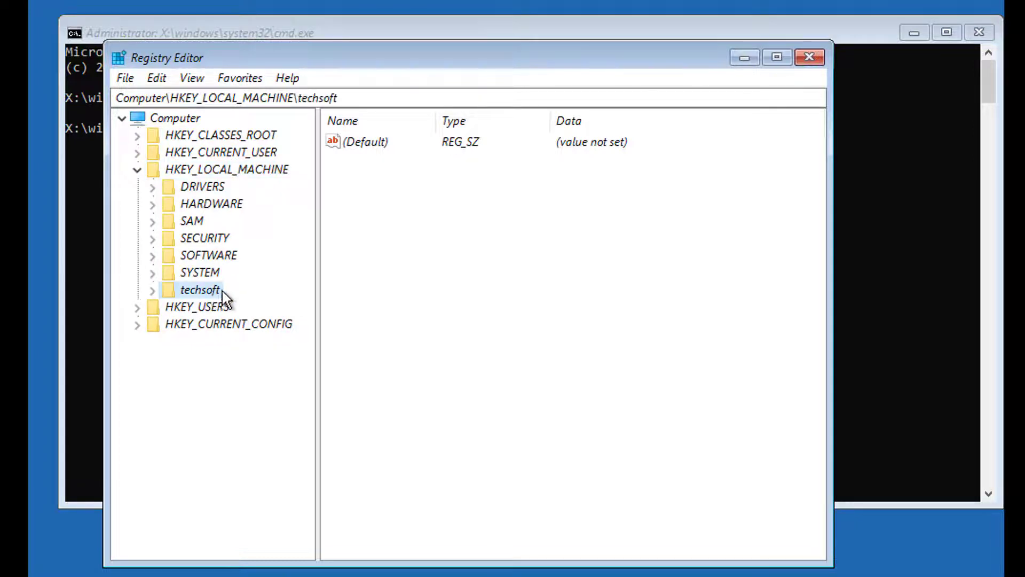
left_click(153, 291)
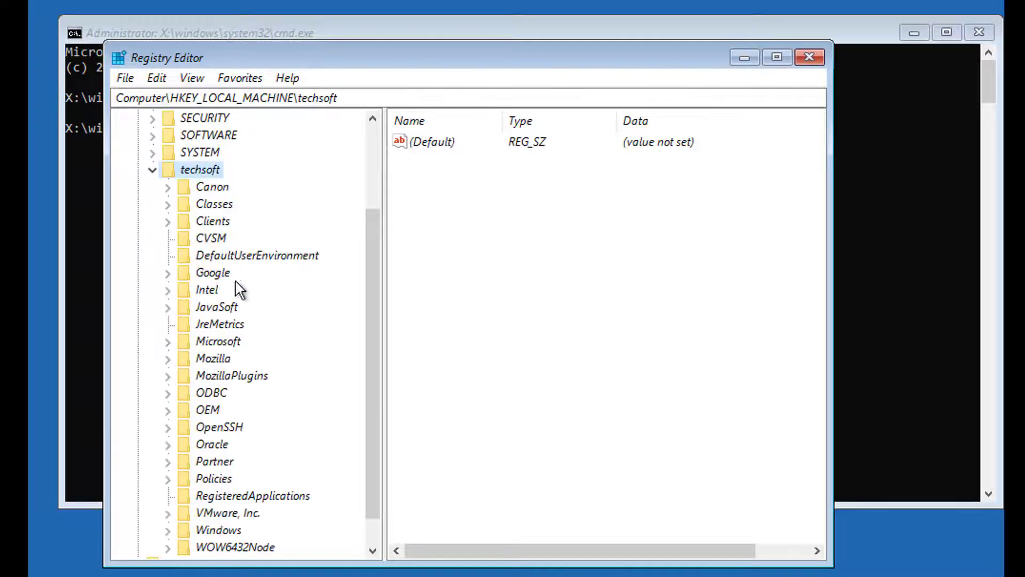
left_click(219, 344)
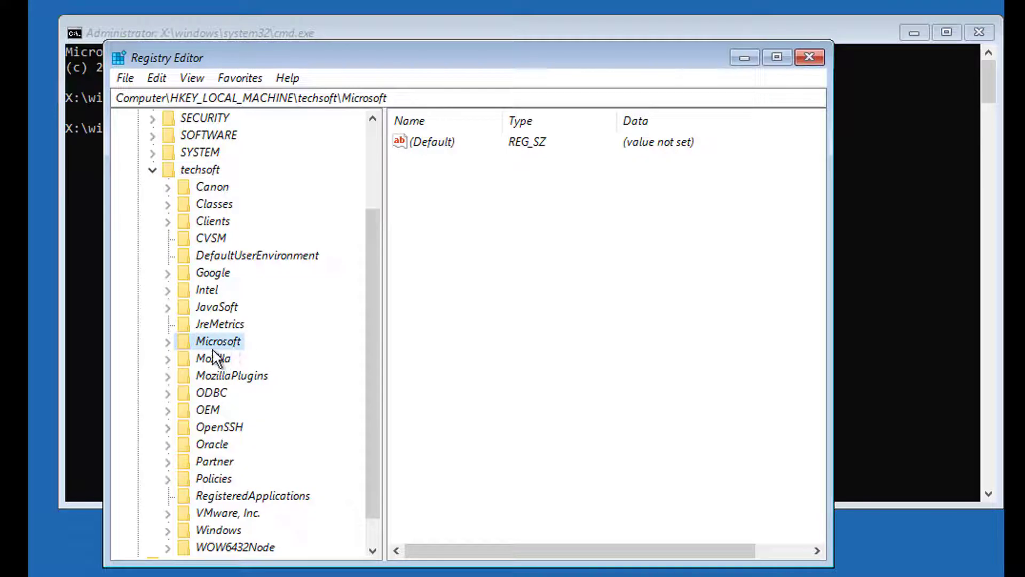
left_click(167, 343)
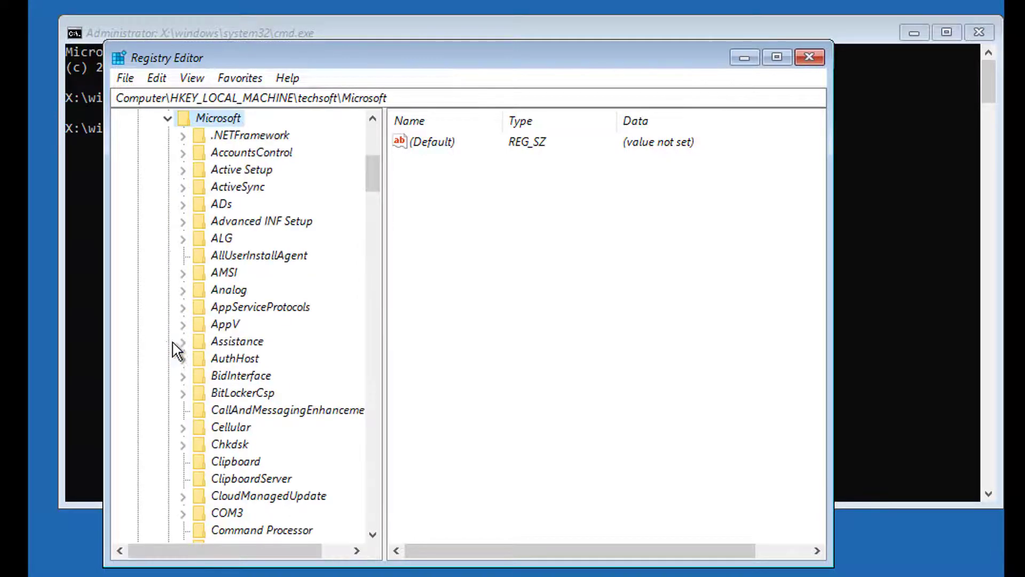
scroll(230, 373, "down", 10)
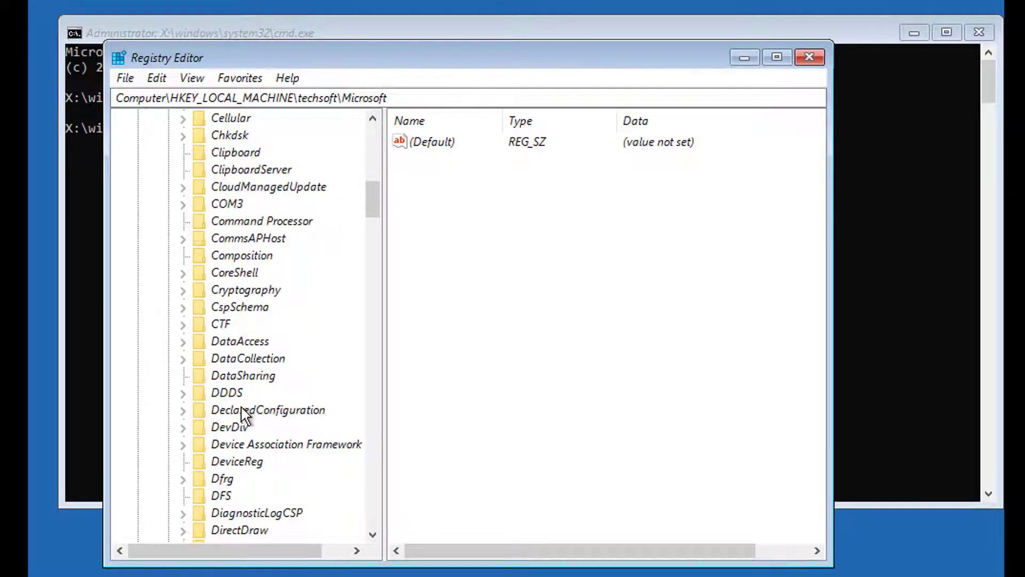
scroll(243, 414, "down", 15)
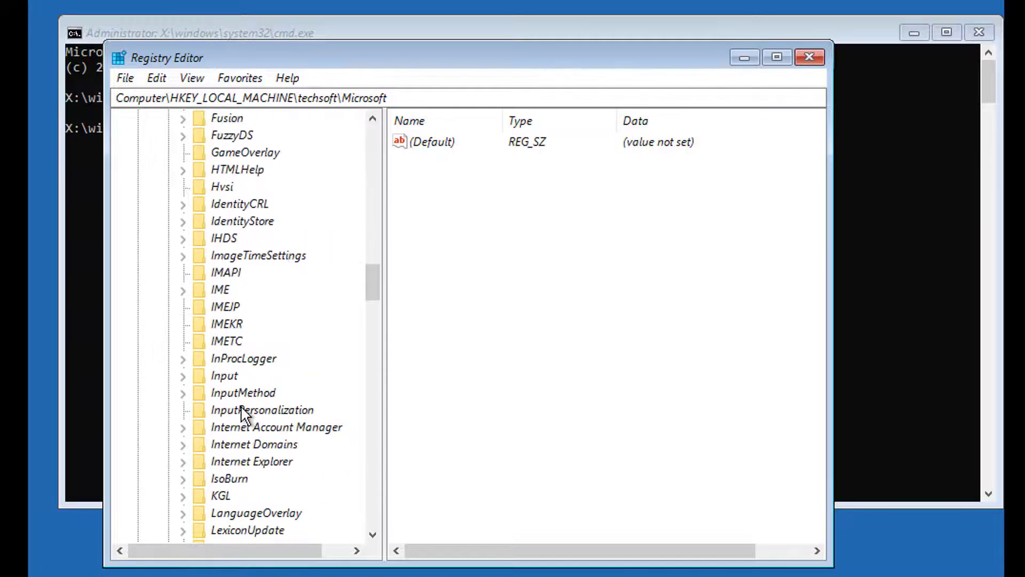
scroll(243, 414, "down", 20)
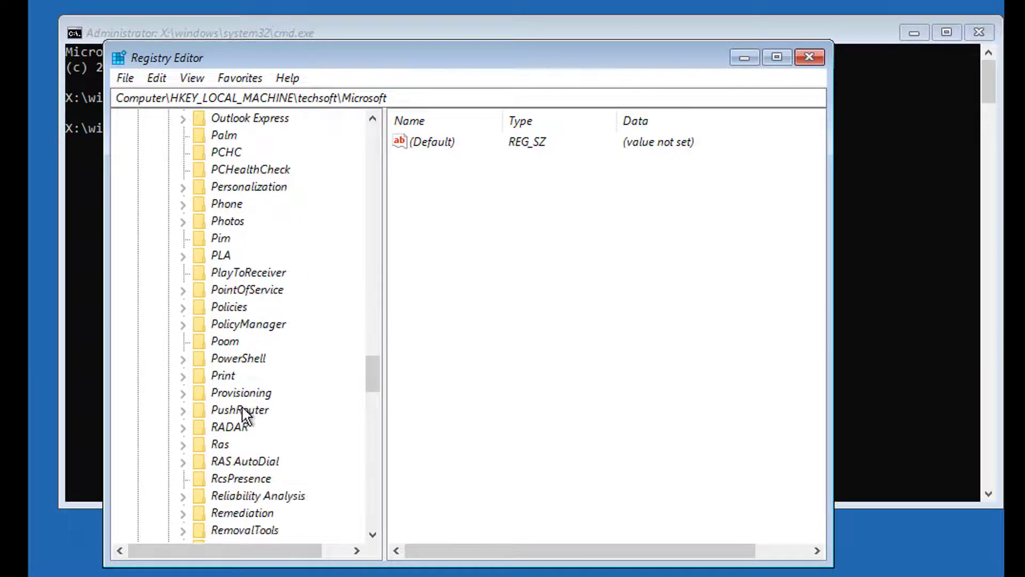
scroll(245, 415, "down", 18)
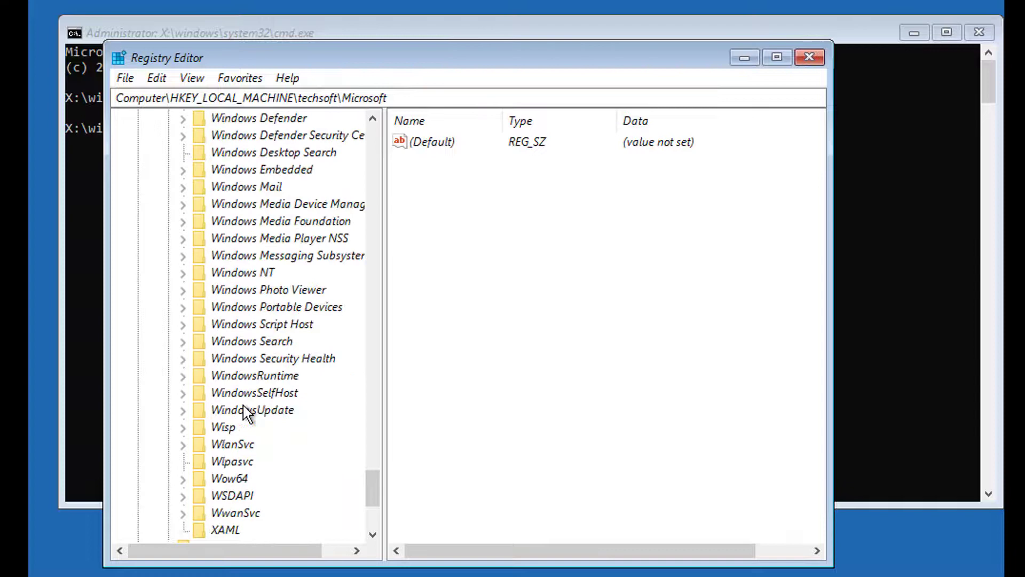
left_click(249, 224)
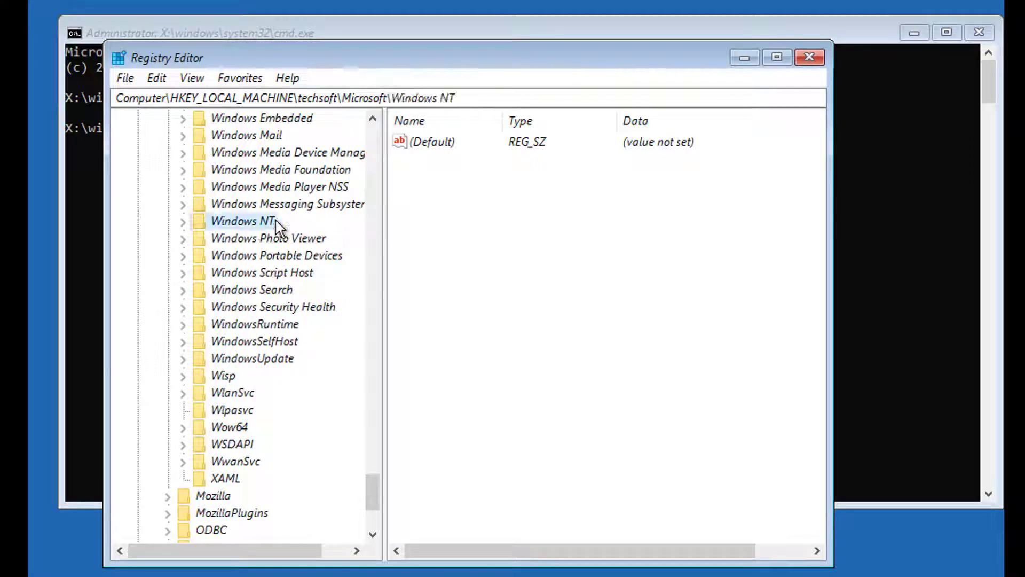
left_click(182, 221)
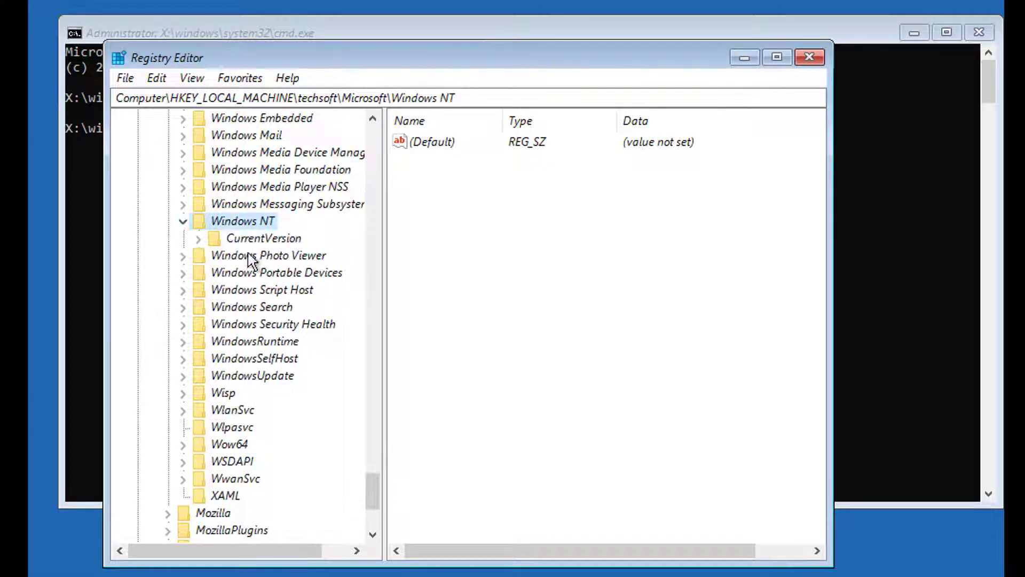
left_click(266, 238)
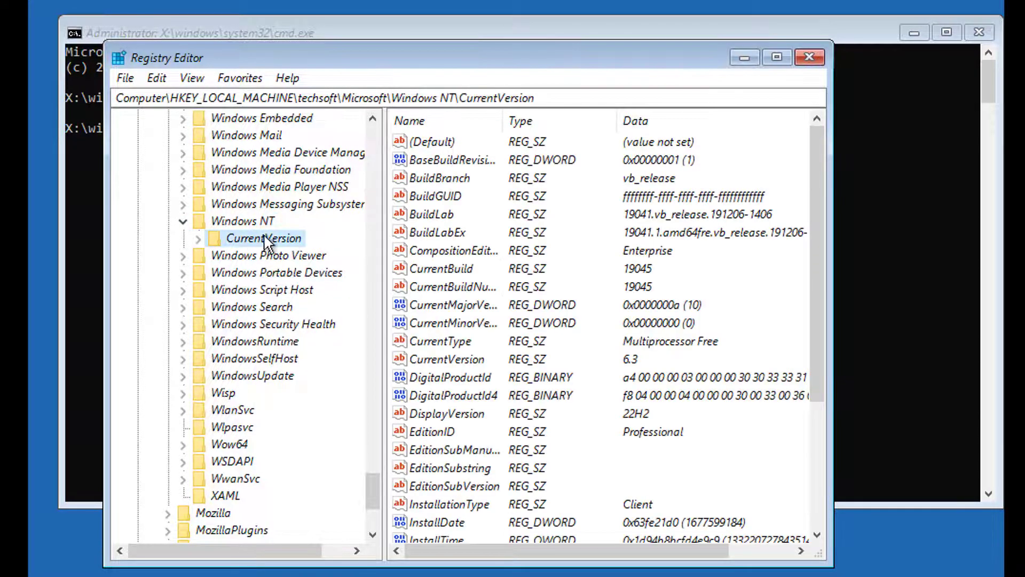
Expand CurrentVersion and select its PasswordLess subkey, which holds only an unset (Default) value.
left_click(199, 239)
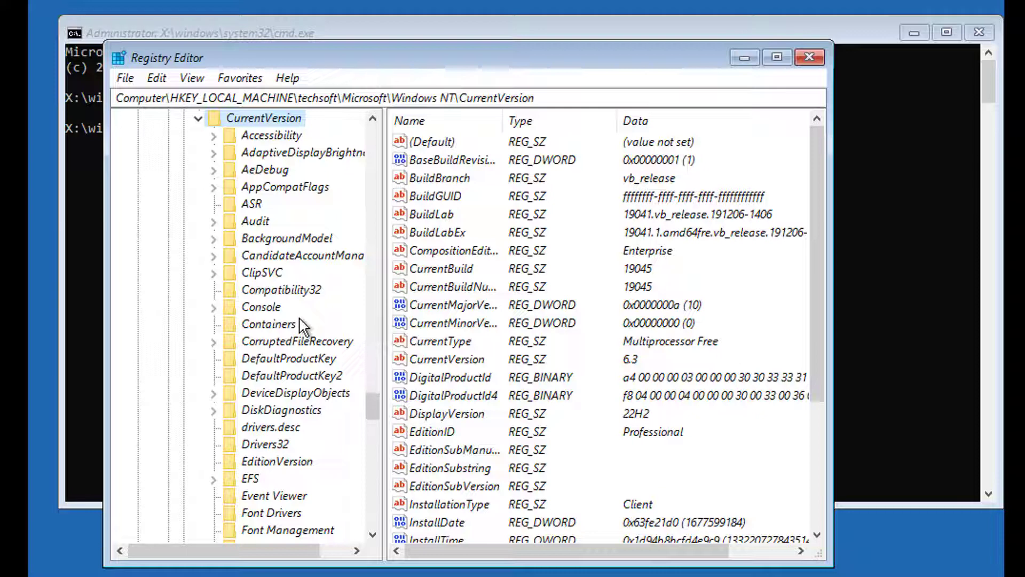
scroll(304, 326, "down", 12)
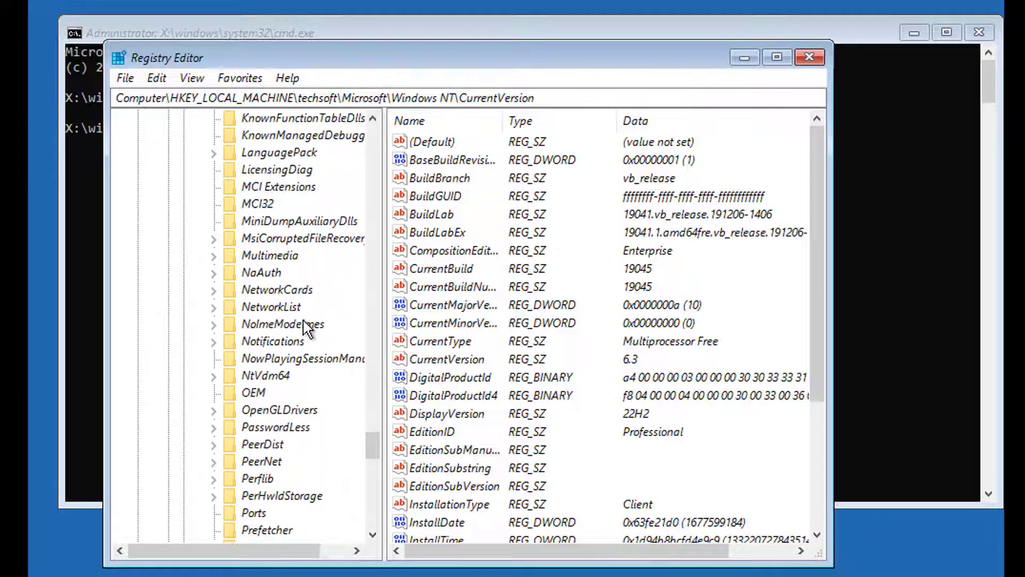
scroll(304, 326, "down", 10)
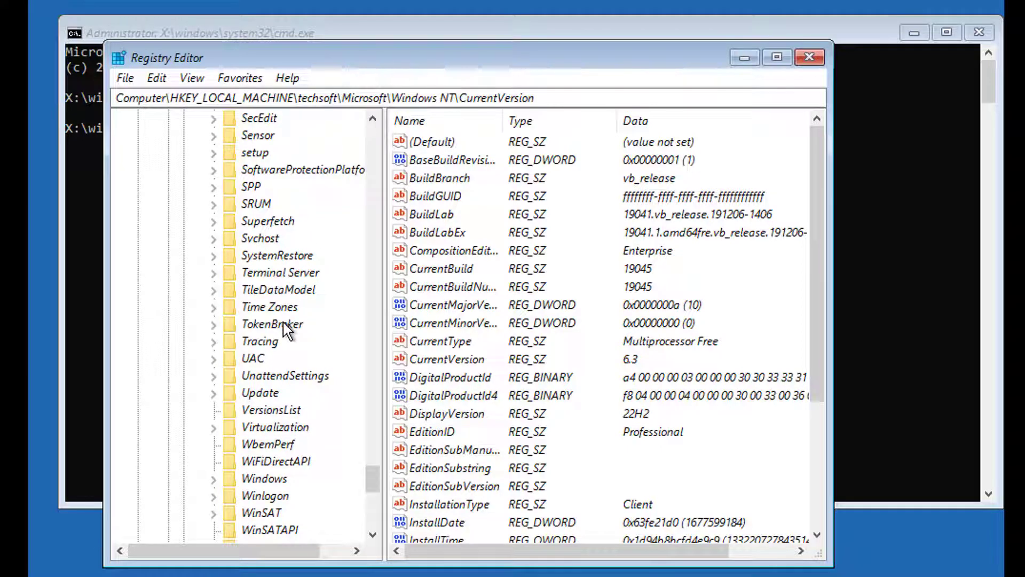
scroll(288, 330, "up", 2)
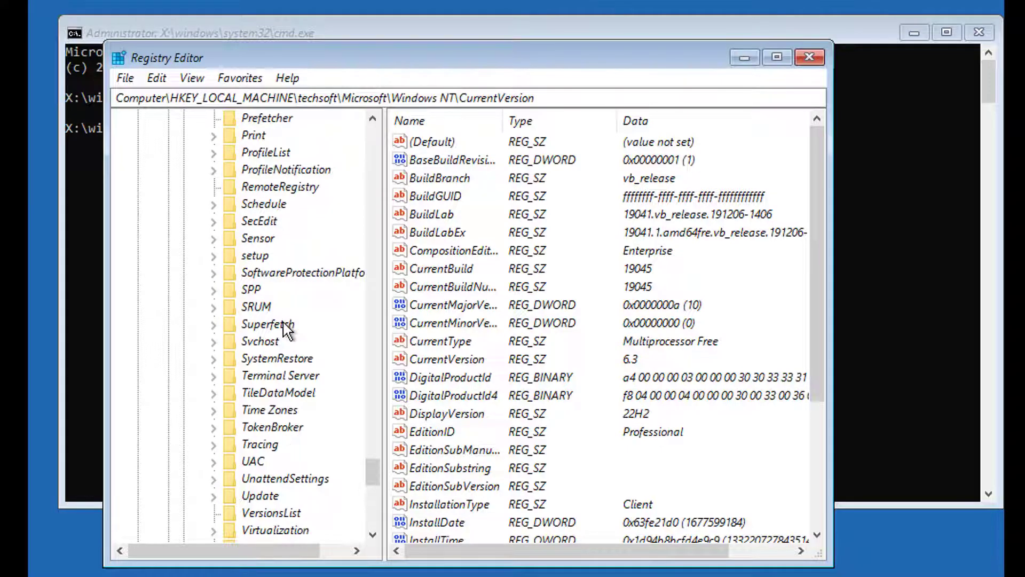
scroll(287, 330, "up", 2)
scroll(287, 330, "up", 2)
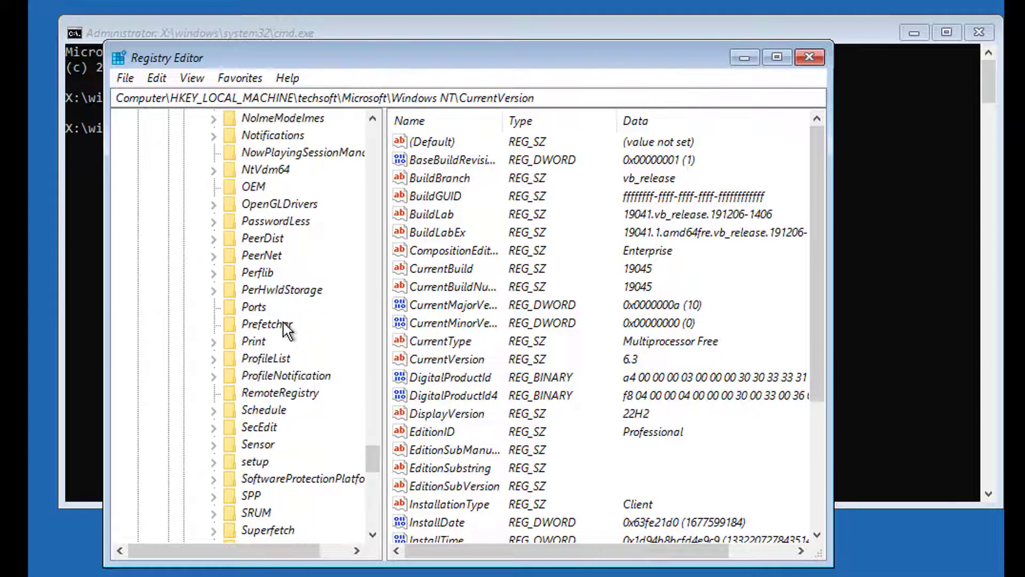
left_click(289, 224)
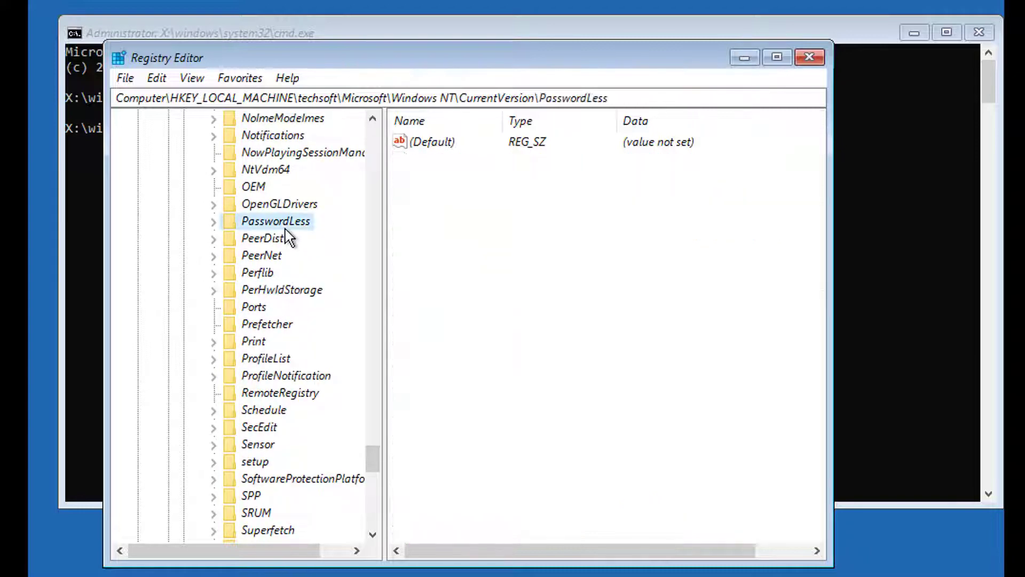
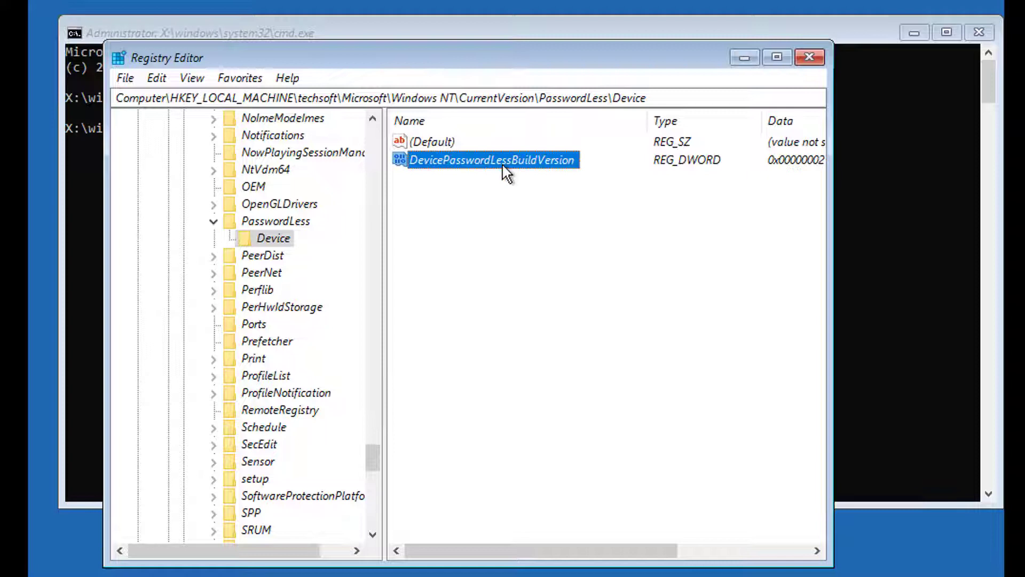
Open the DevicePasswordLessBuildVersion DWORD under PasswordLess\Device for editing, showing its current value 2.
double_click(503, 162)
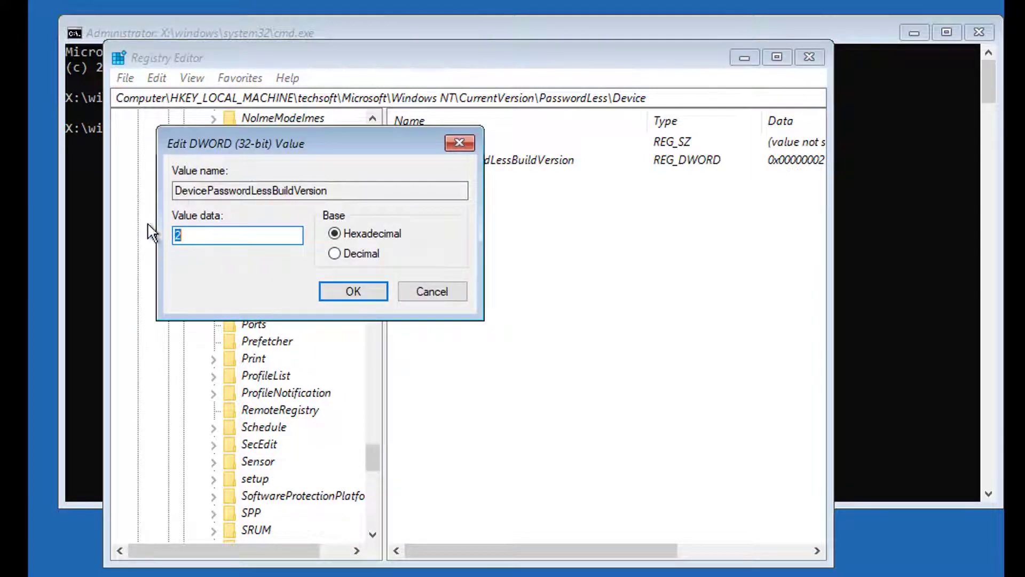
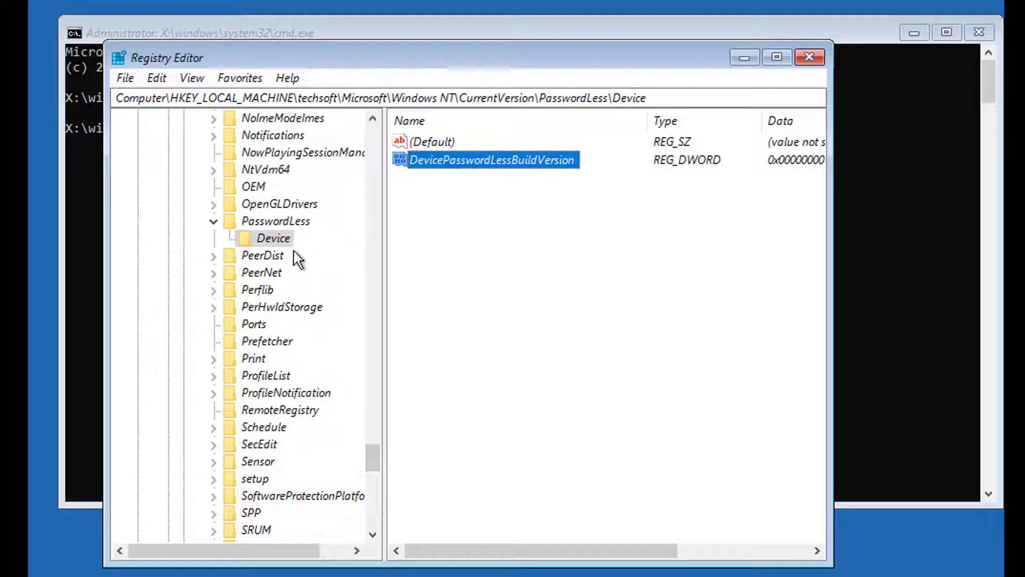
Collapse the PasswordLess key in the tree so it is selected, showing only its (Default) value.
mouse_move(522, 549)
left_mouse_down()
mouse_move(531, 548)
mouse_move(520, 542)
left_mouse_up()
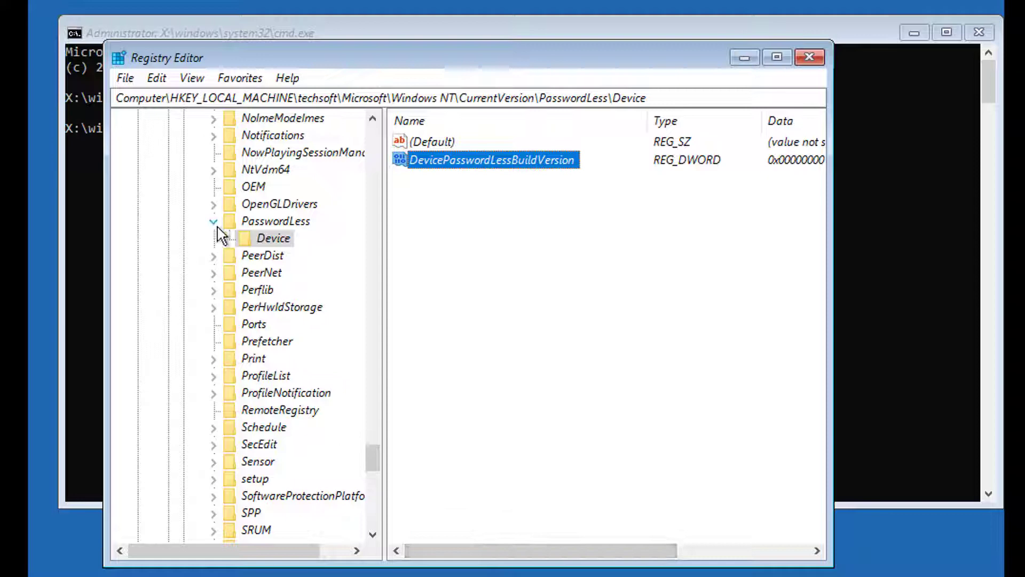
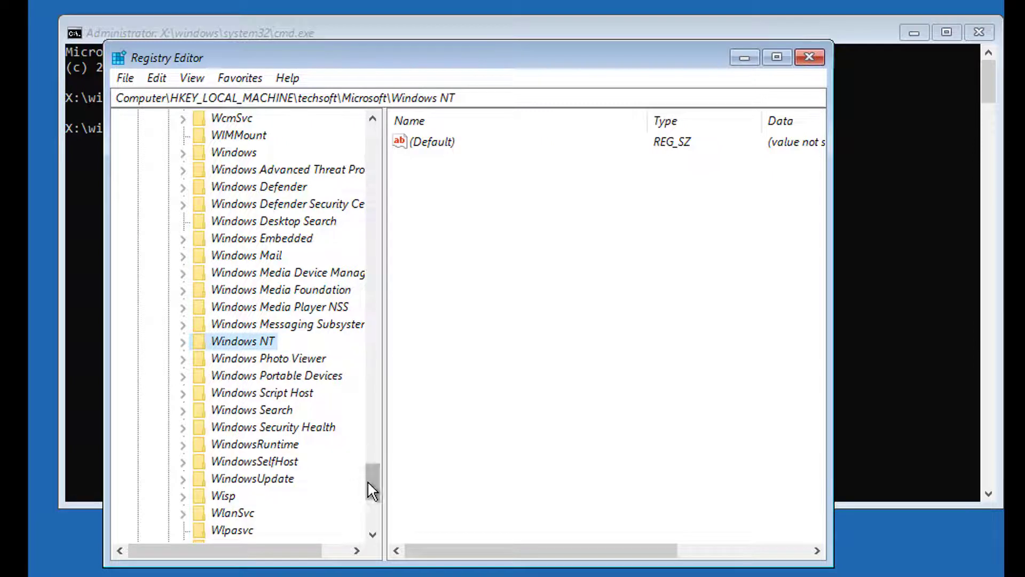
Collapse the Microsoft, techsoft and HKEY_LOCAL_MACHINE keys, then close Registry Editor.
left_click_drag(368, 482, 377, 121)
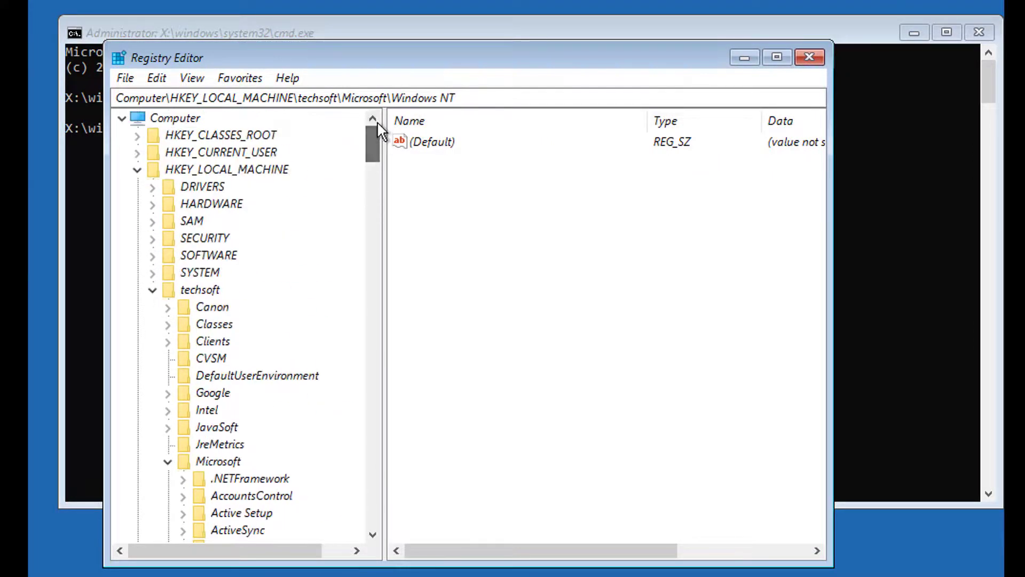
left_click(167, 461)
left_click(153, 290)
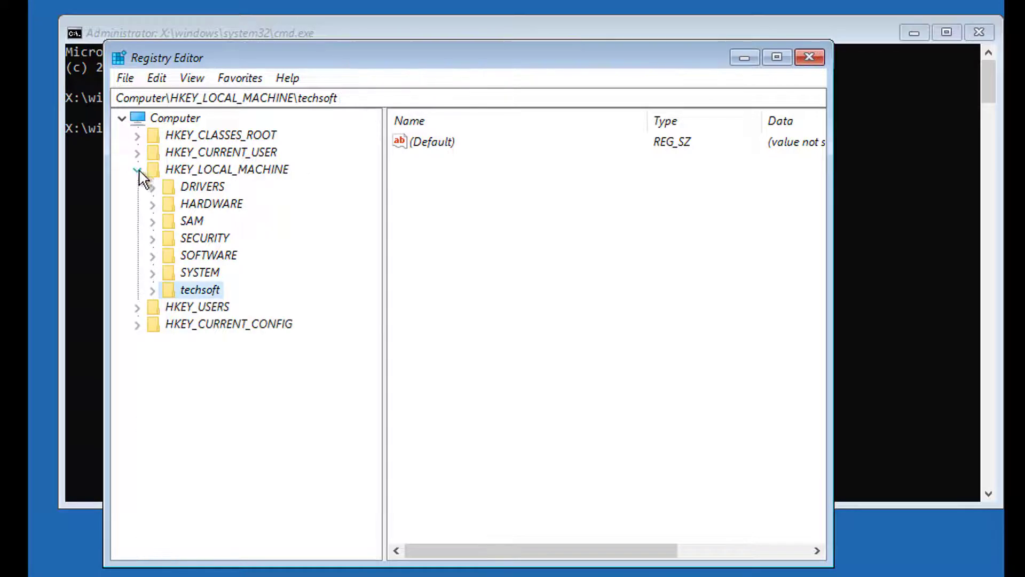
left_click(137, 170)
left_click(805, 59)
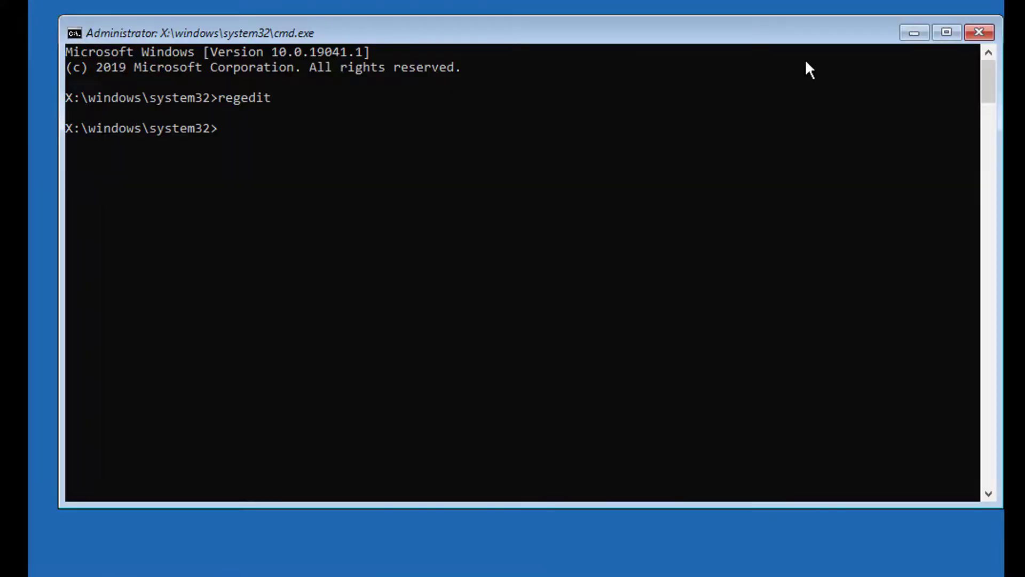
Run exit to leave the recovery Command Prompt.
type("exit")
key("Return")
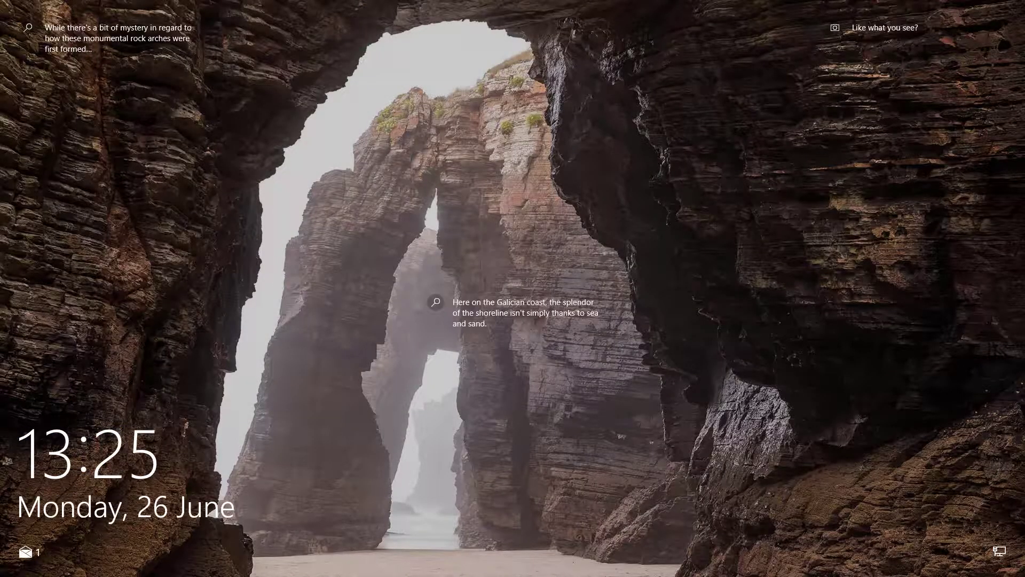
Dismiss the lock screen and list the available sign-in methods.
key("space")
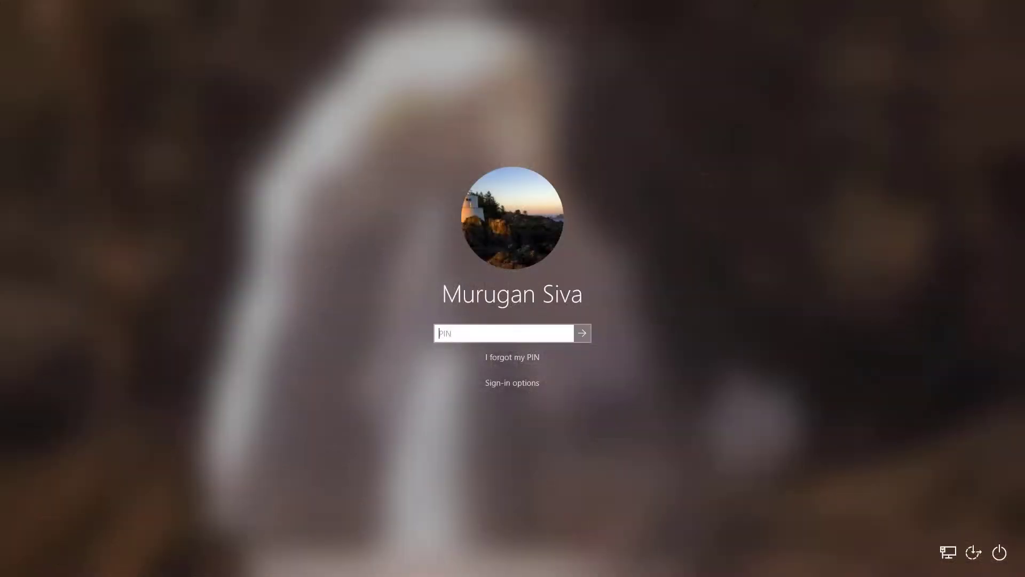
left_click(516, 385)
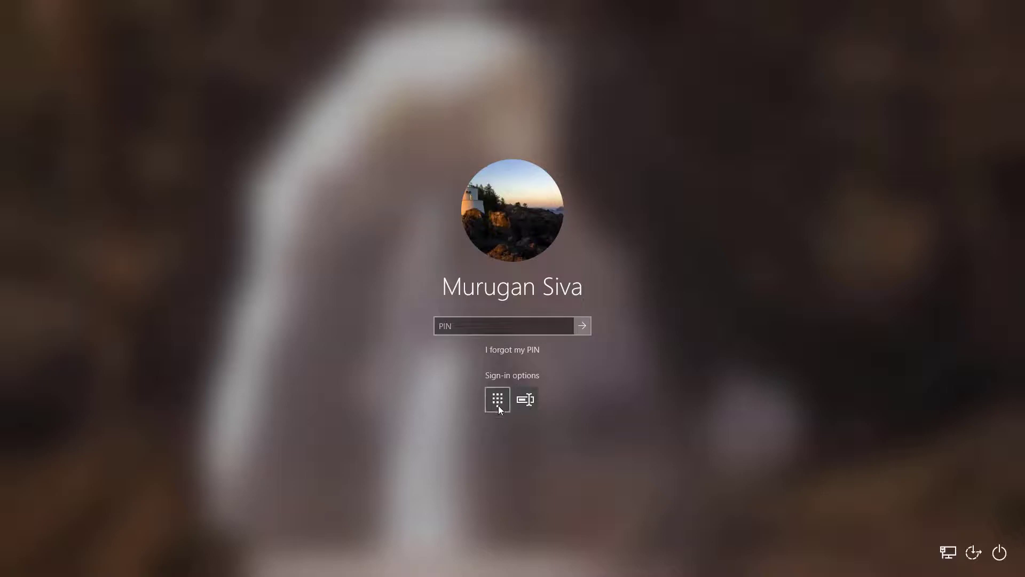
Switch to password sign-in, enter the account password after correcting a typo, and submit.
left_click(524, 398)
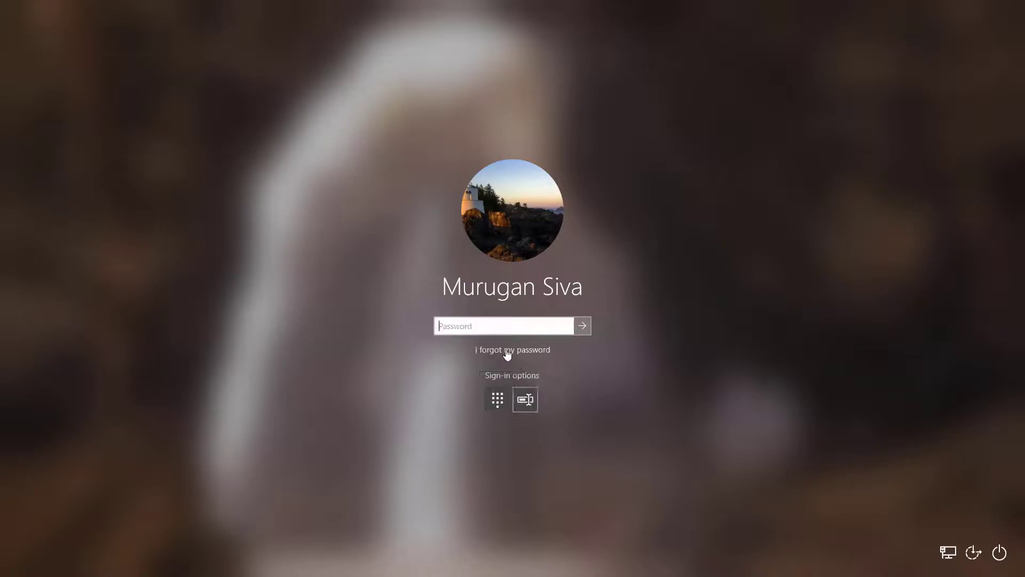
type("•")
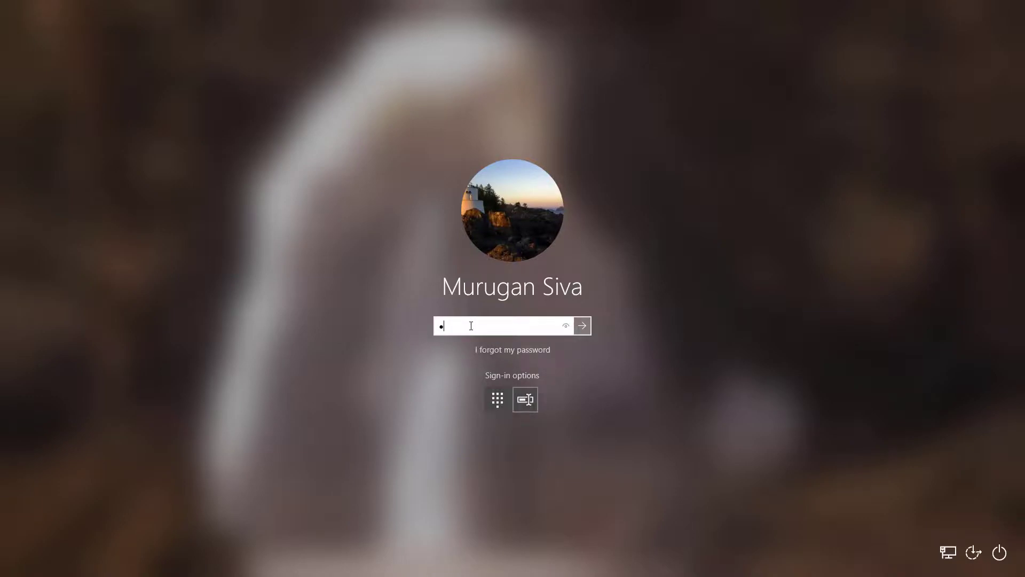
type("•••••••••")
key("BackSpace")
key("BackSpace")
key("BackSpace")
key("BackSpace")
key("BackSpace")
key("BackSpace")
key("BackSpace")
key("BackSpace")
key("BackSpace")
key("BackSpace")
type("•••••••••••••••")
left_click(578, 326)
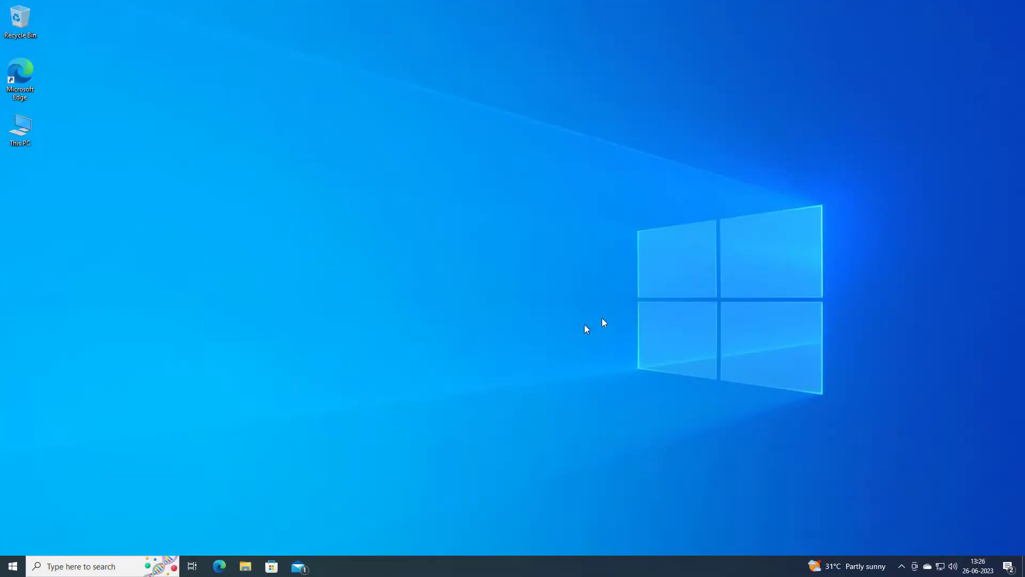